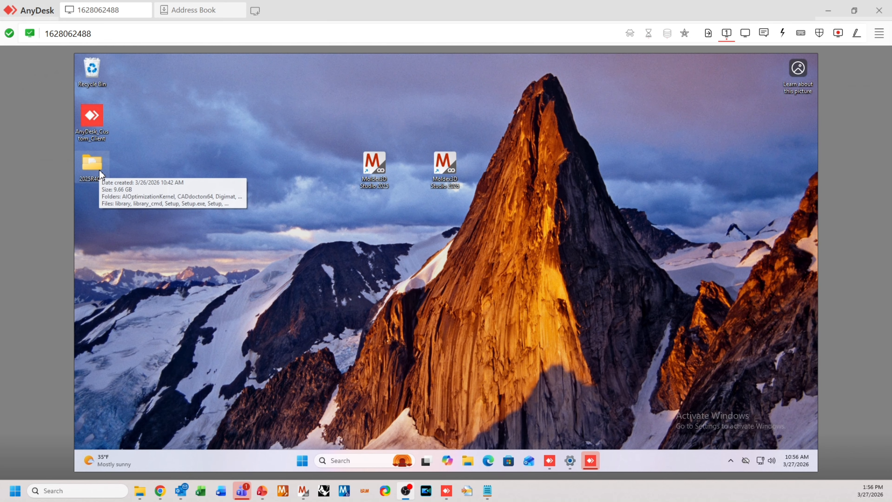
Launch the Moldex3D Setup Wizard from the 2025R4OR folder, allow it to make changes, and confirm the setup language
left_click(99, 170)
double_click(99, 169)
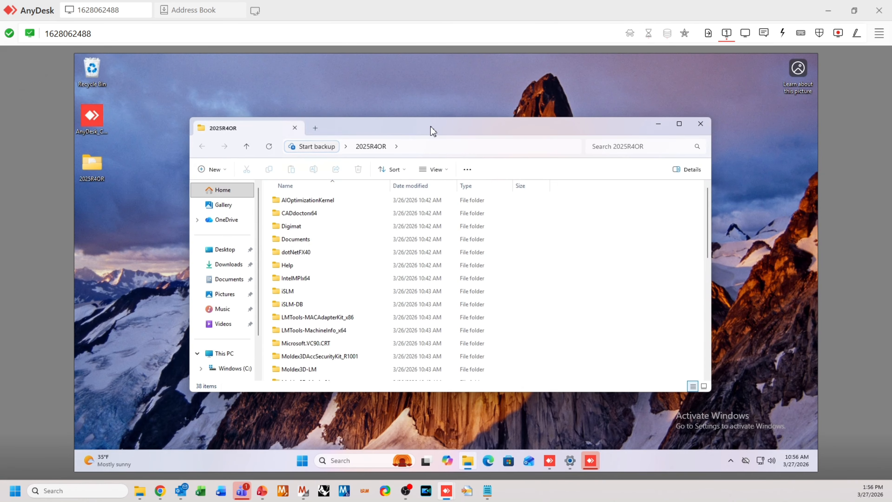
left_click_drag(432, 131, 431, 120)
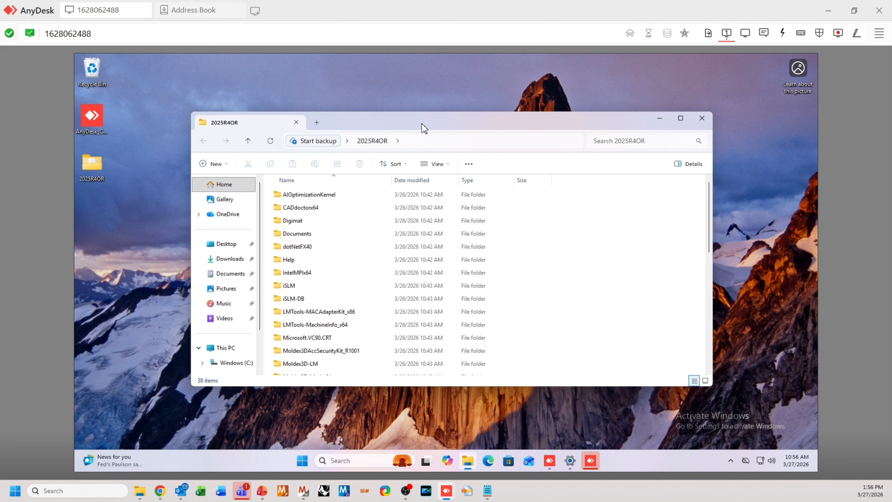
scroll(316, 277, "down", 8)
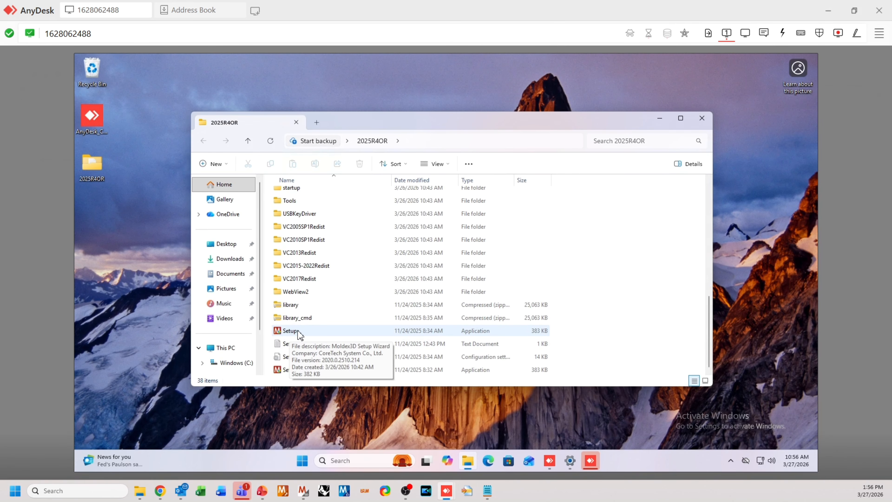
double_click(301, 330)
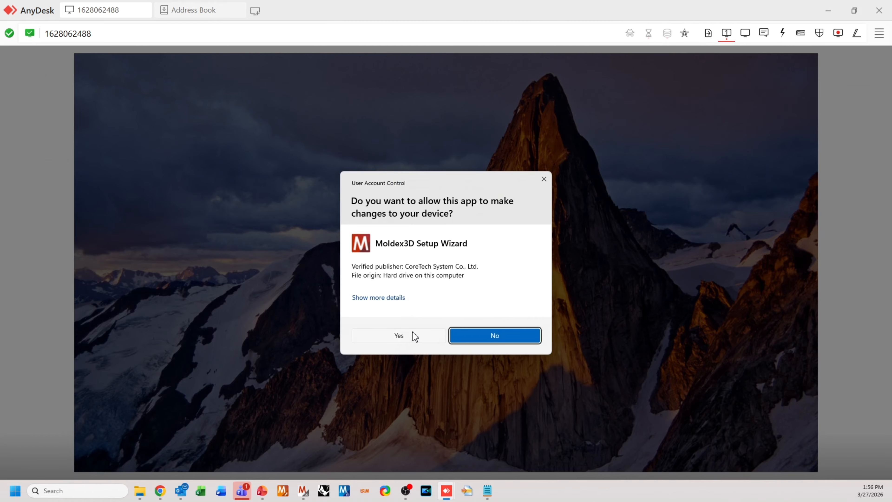
left_click(412, 333)
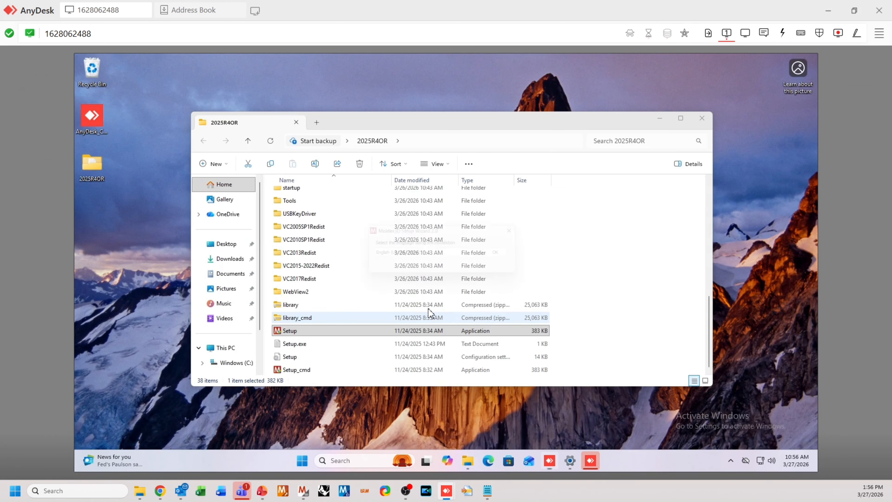
left_click(508, 252)
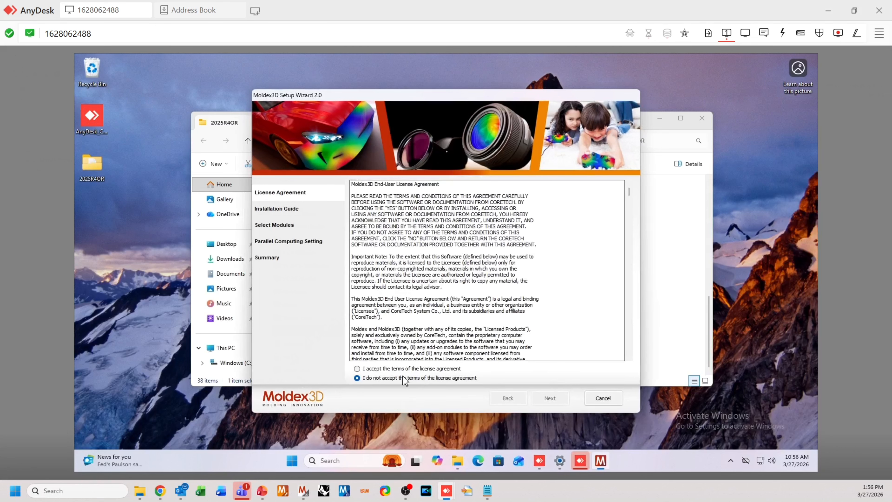
Accept the license agreement and proceed with the floating license client configuration for the installation
left_click(399, 370)
left_click(550, 398)
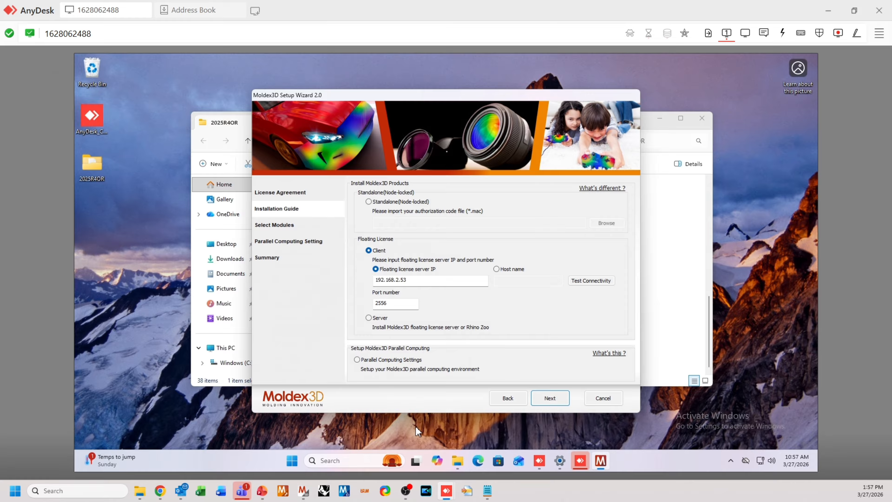
left_click(556, 398)
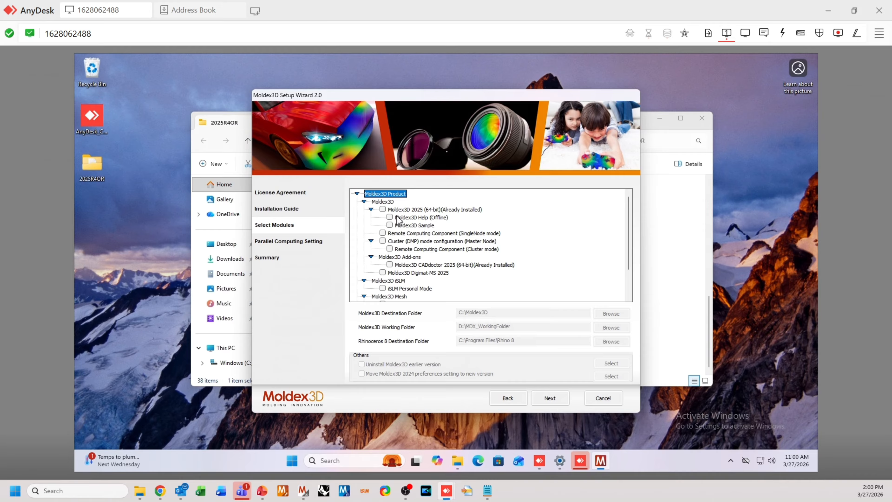
Choose only the Cluster (DMP) mode configuration (Master Node) module and continue to the parallel computing settings
left_click(382, 209)
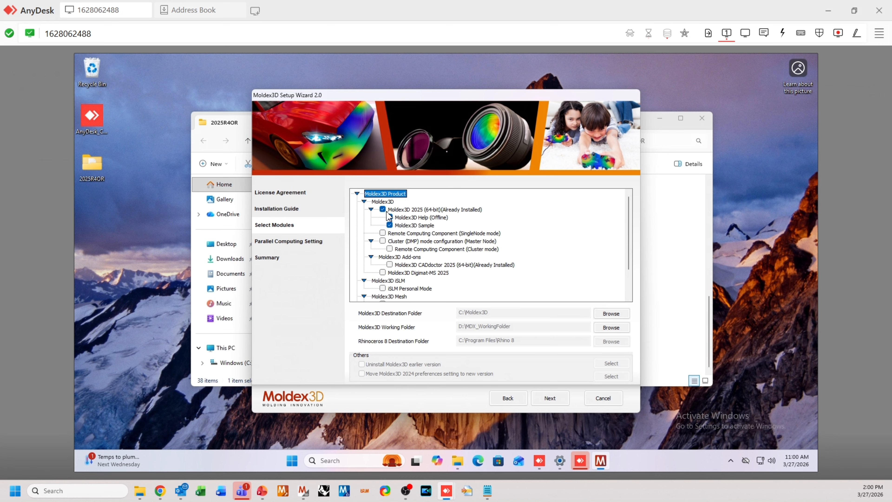
left_click(383, 209)
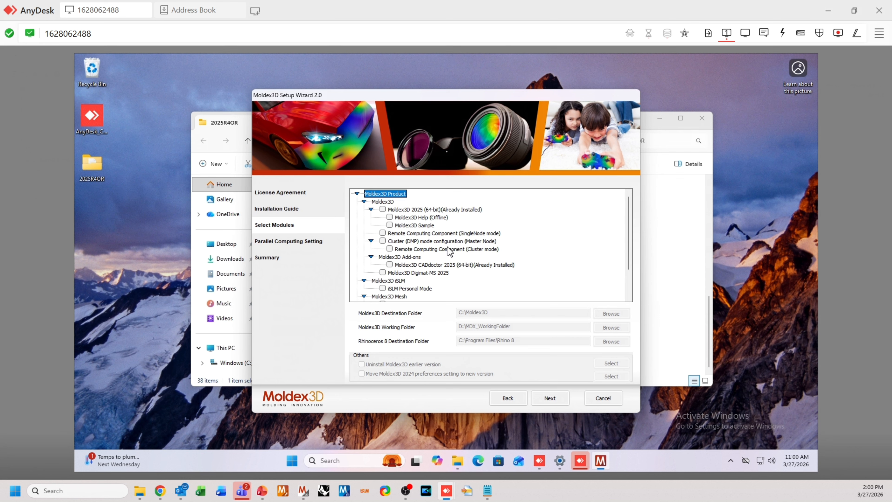
left_click(383, 242)
left_click(561, 392)
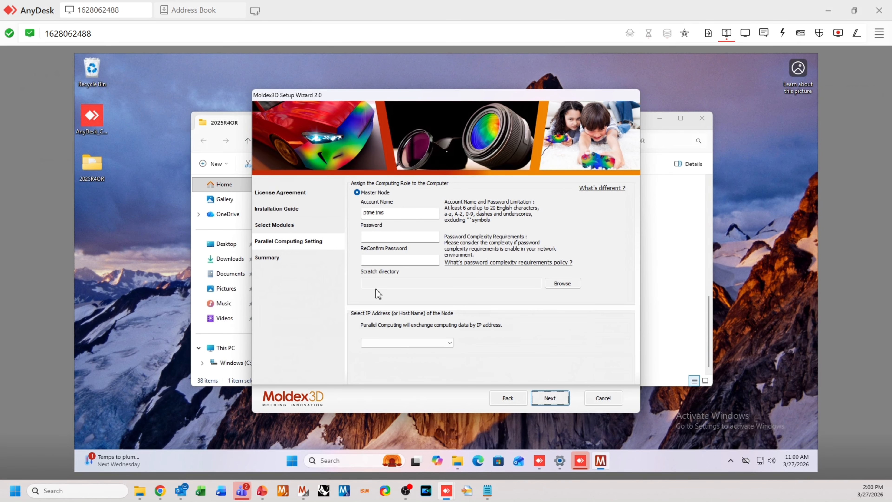
Enter the master node's account name for the laptop, its password and the password confirmation
type("Alex_Laptop")
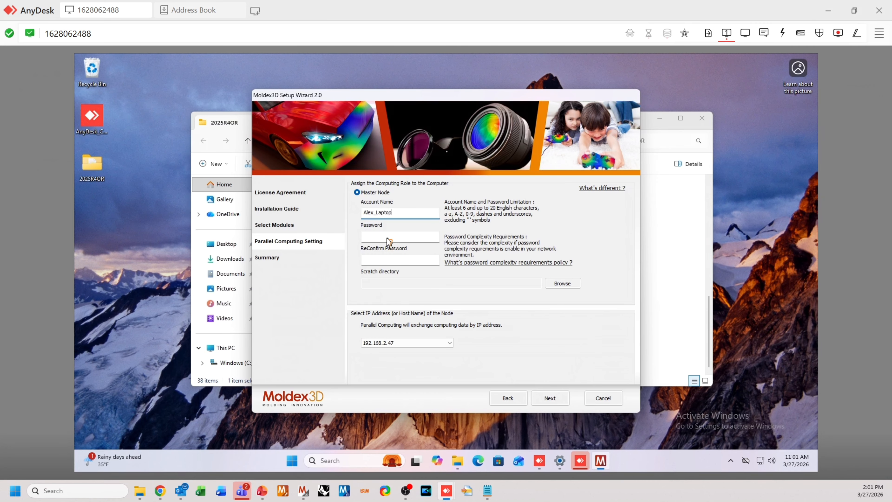
left_click(388, 239)
key("Tab")
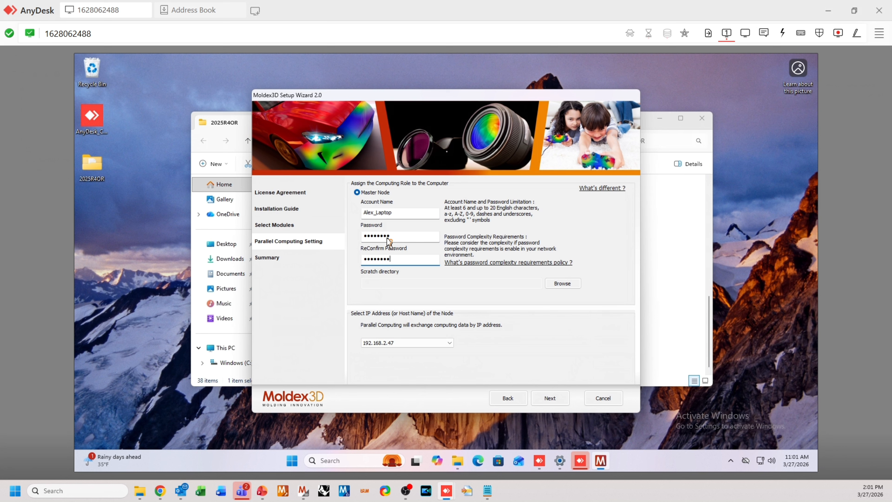
left_click_drag(394, 236, 319, 241)
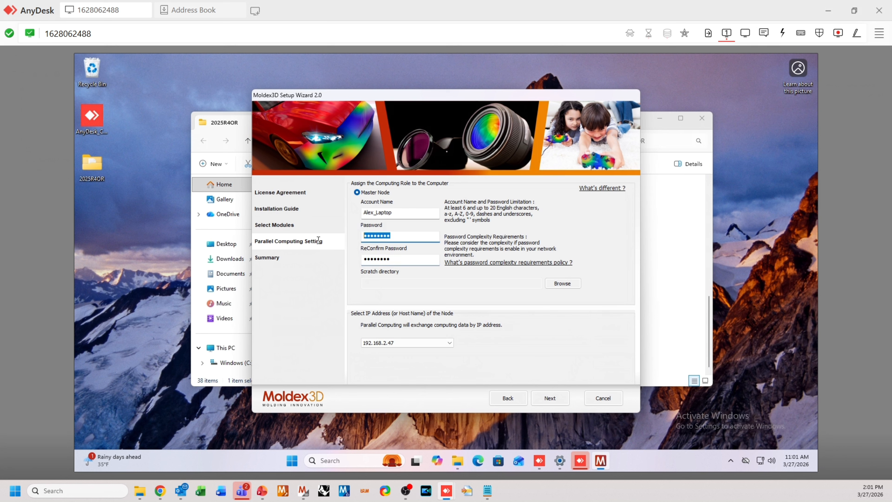
key("Tab")
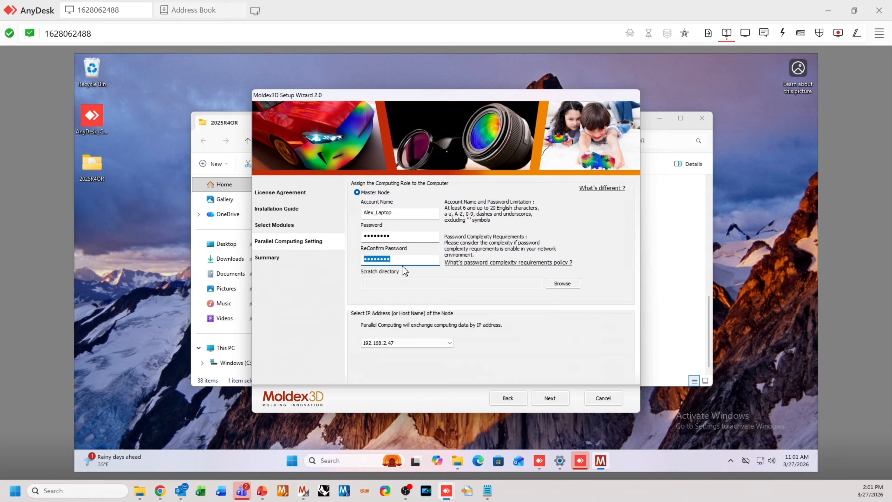
left_click(396, 259)
left_click_drag(399, 237, 331, 235)
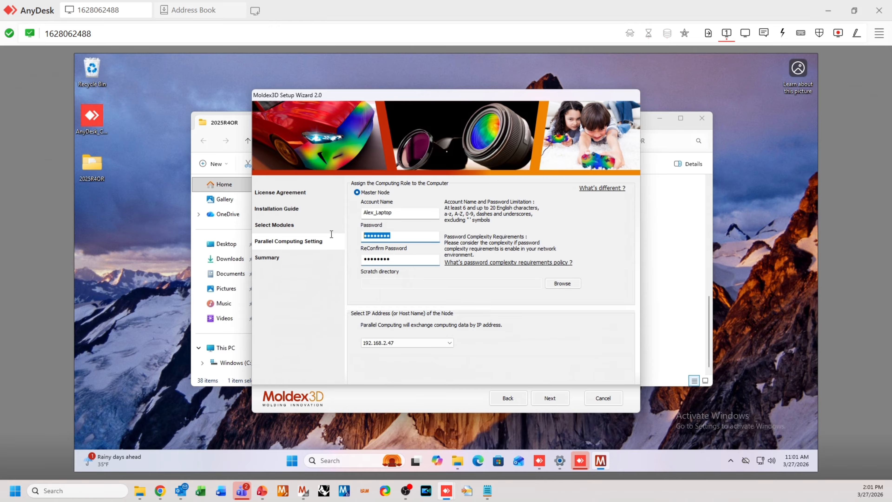
left_click(392, 239)
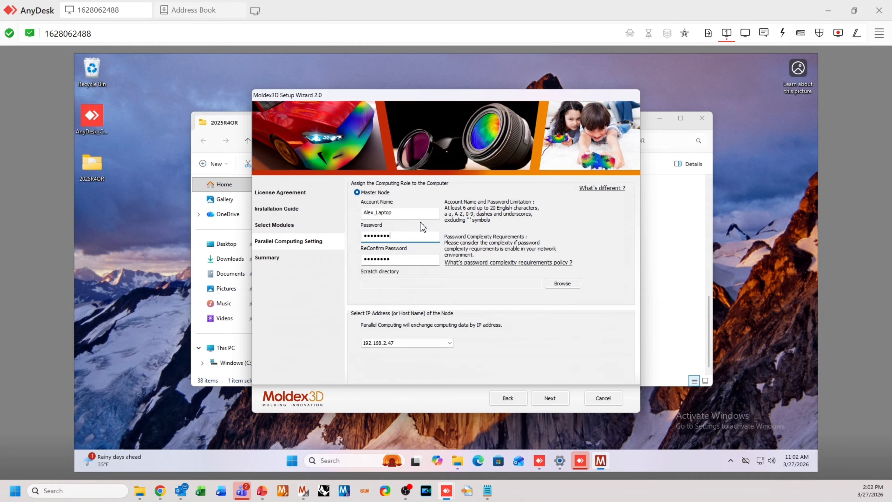
left_click_drag(415, 213, 342, 214)
left_click(417, 213)
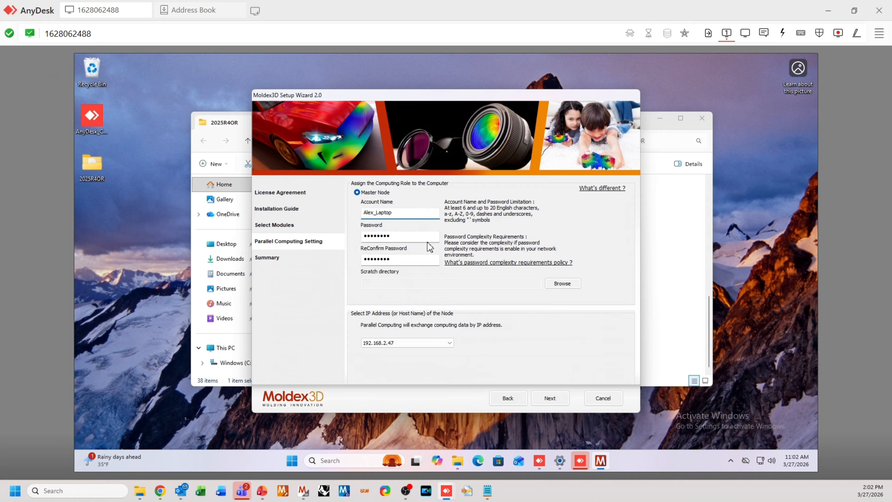
Proceed with the cluster module installation and finish the wizard with the computer restart postponed
left_click(555, 401)
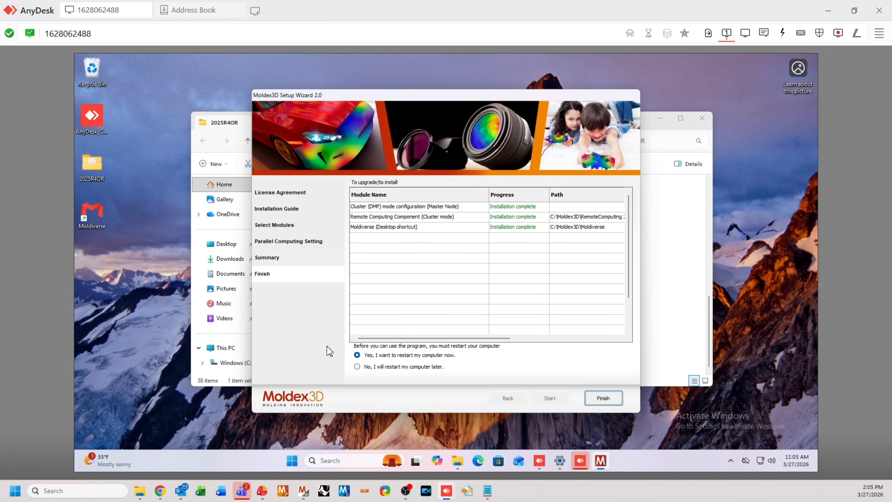
left_click(358, 367)
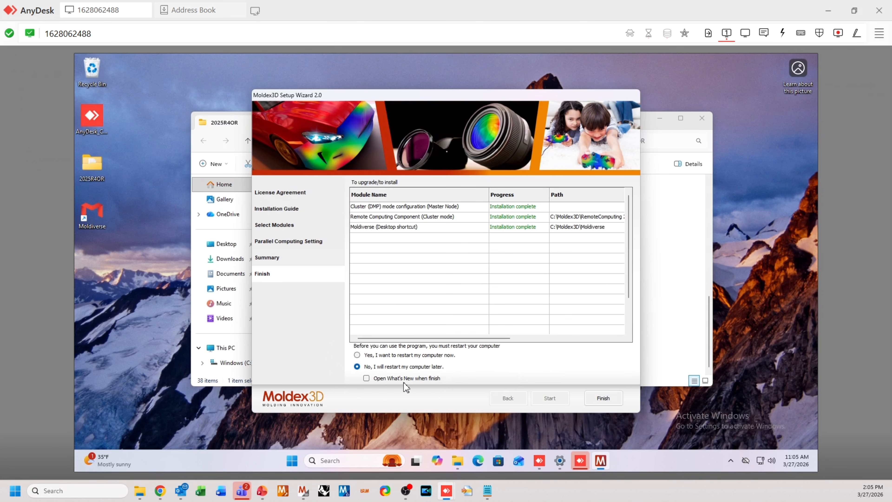
left_click(610, 400)
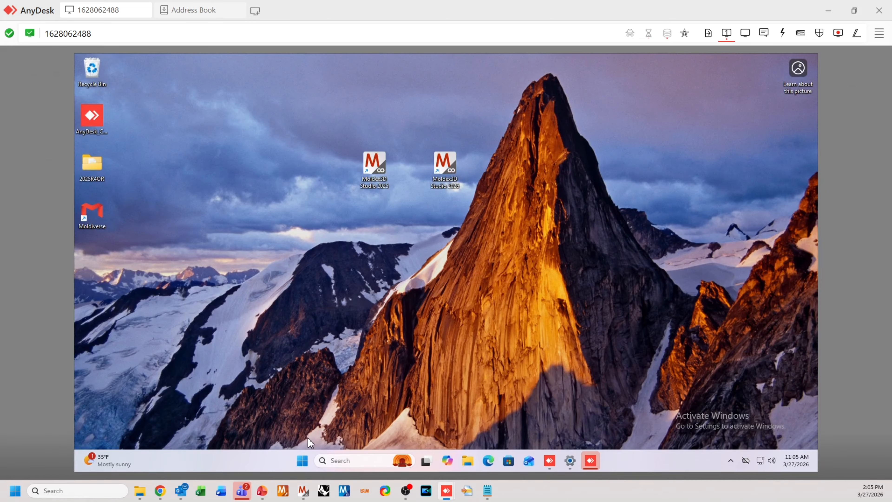
Start Moldex3D Job Scheduler 2025, allow it to make changes, and check the laptop's owner account
left_click(302, 461)
scroll(344, 323, "down", 6)
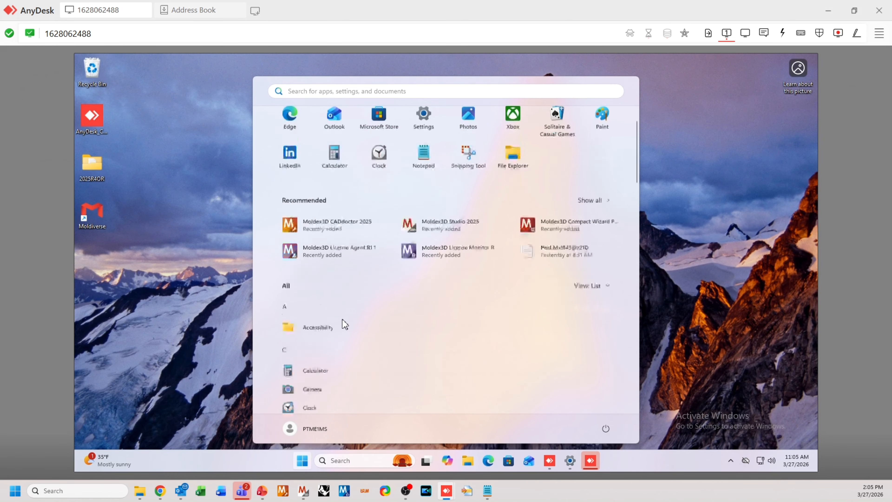
scroll(344, 319, "down", 7)
scroll(342, 317, "up", 2)
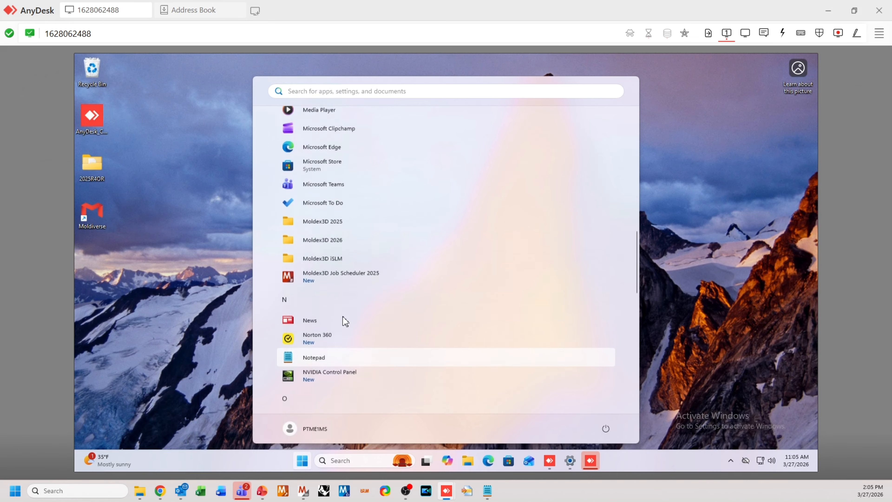
left_click(332, 284)
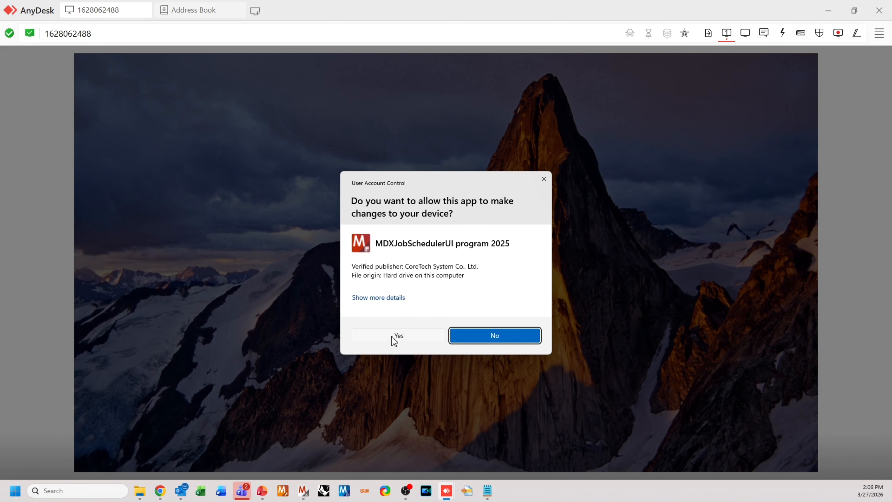
left_click(398, 336)
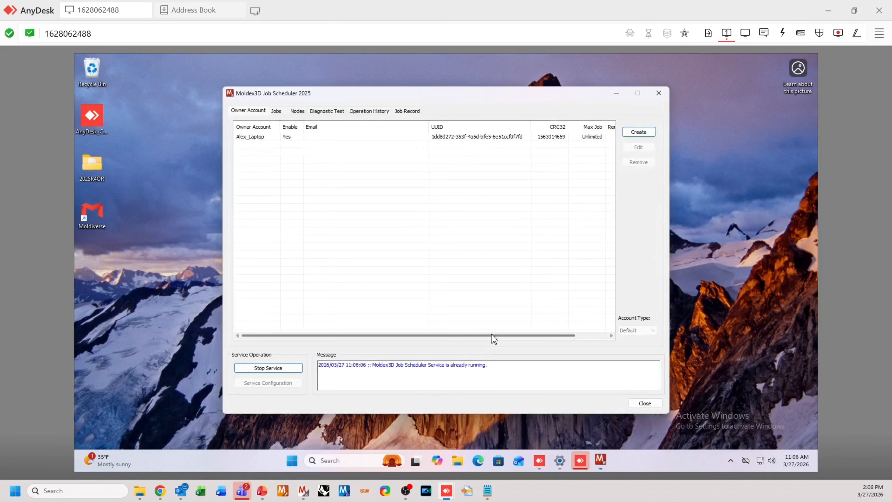
left_click(250, 135)
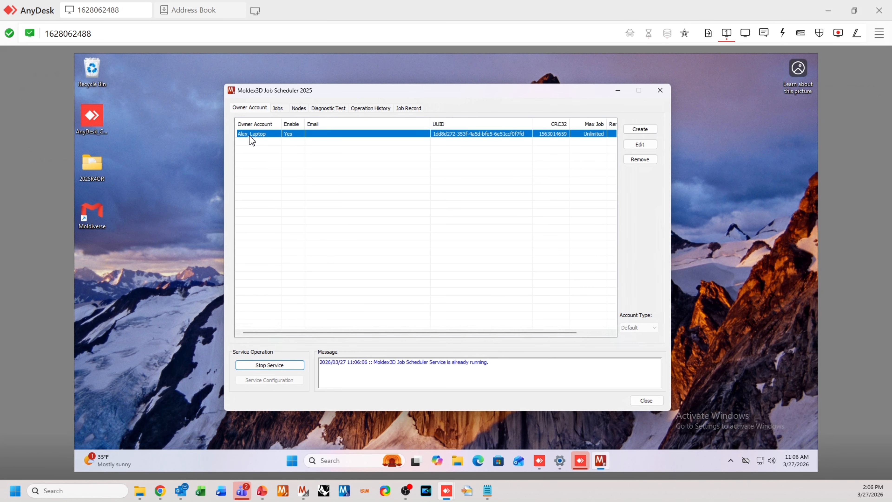
left_click(370, 185)
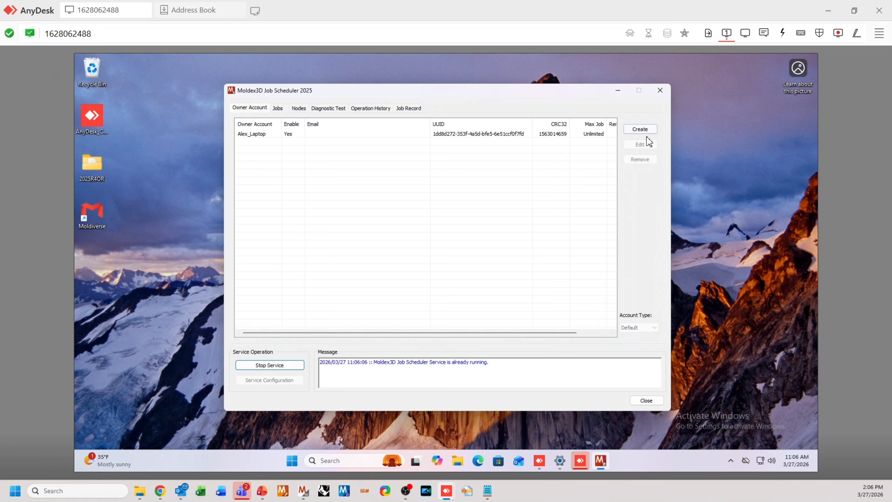
Create a second owner account for the desktop, entering the account name, new password and password confirmation
left_click(642, 132)
left_click_drag(450, 173, 403, 170)
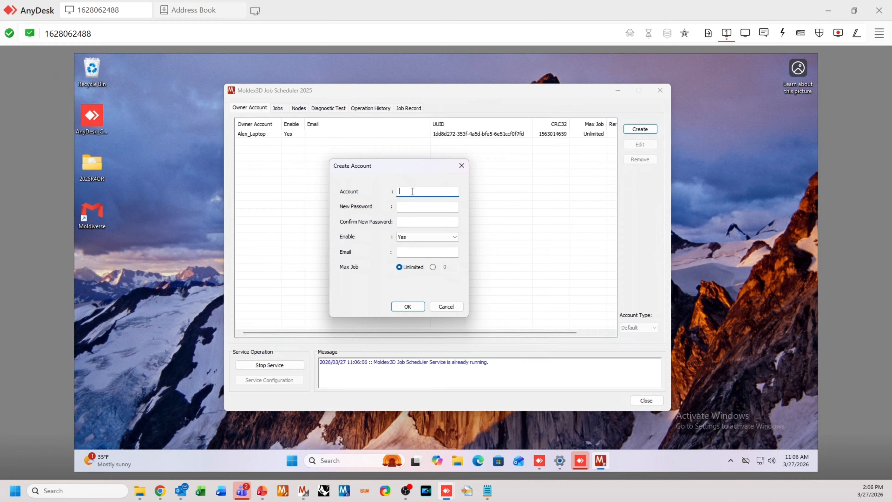
type("Alex_D")
type("esktop")
type("•••••••••")
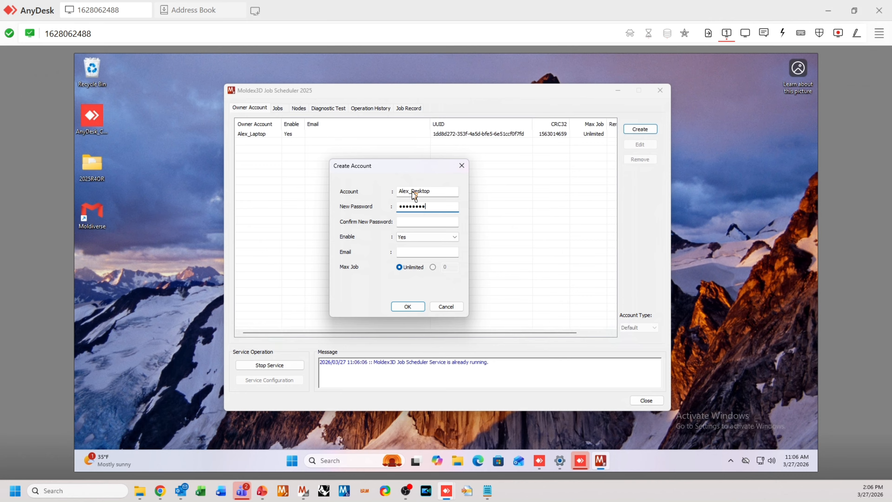
key("Tab")
type("•••••••••")
key("Tab")
double_click(442, 190)
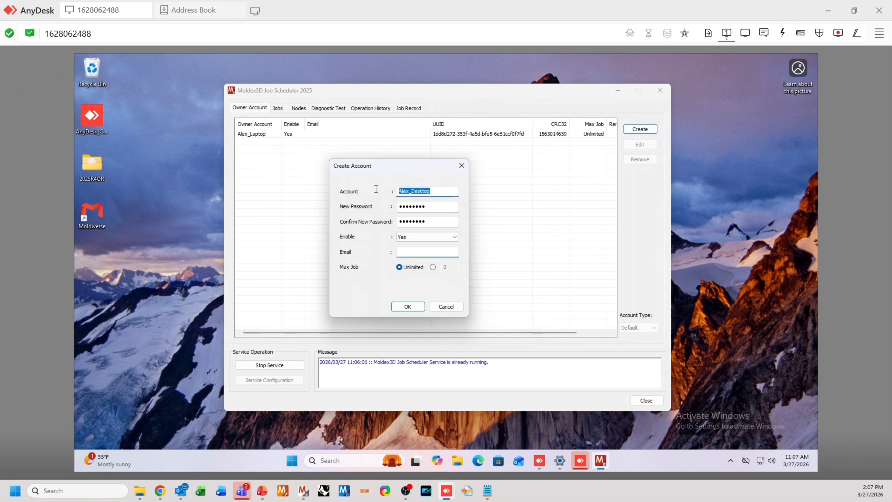
left_click(442, 190)
key("Return")
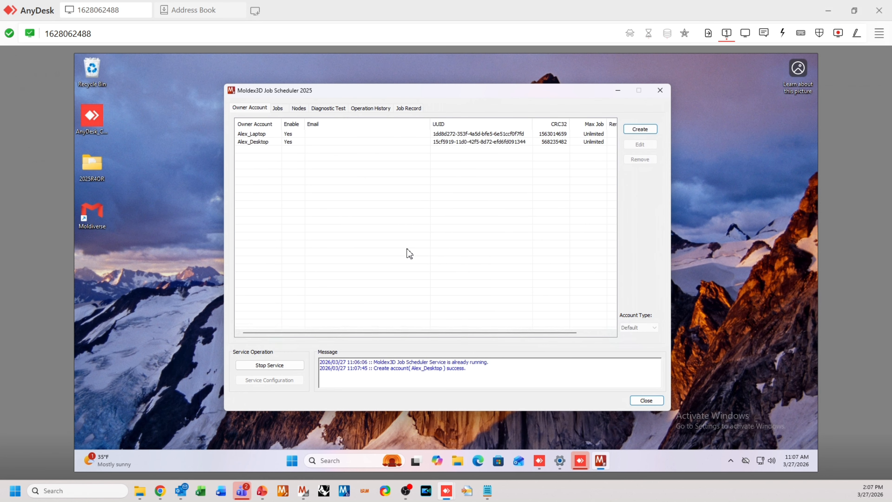
Check the new desktop account in the owner account list and view the scheduler's jobs list
left_click(257, 143)
left_click(275, 164)
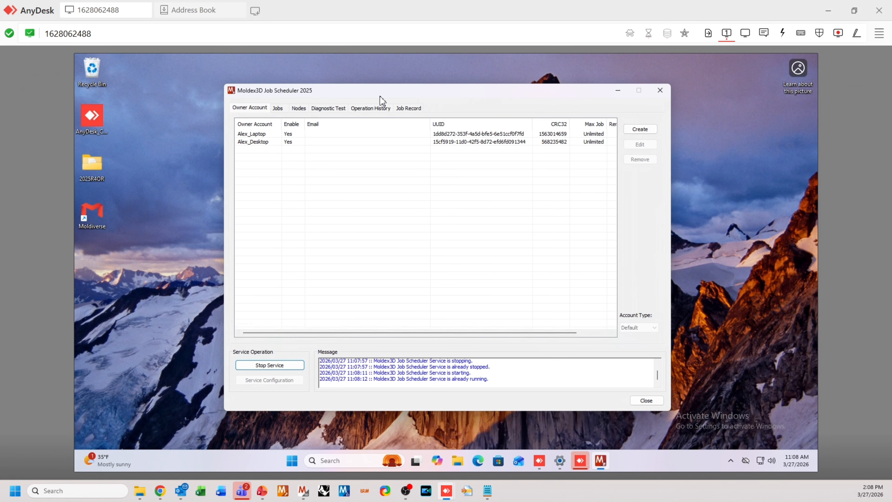
left_click_drag(378, 100, 374, 96)
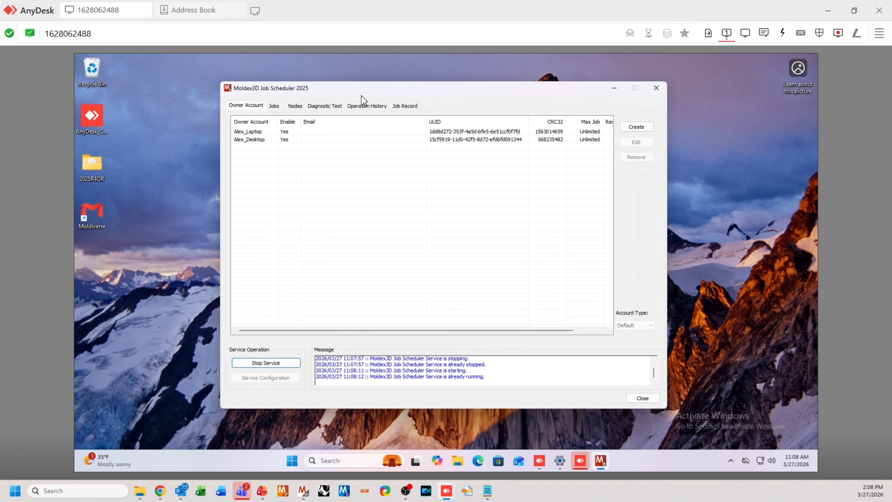
left_click(277, 106)
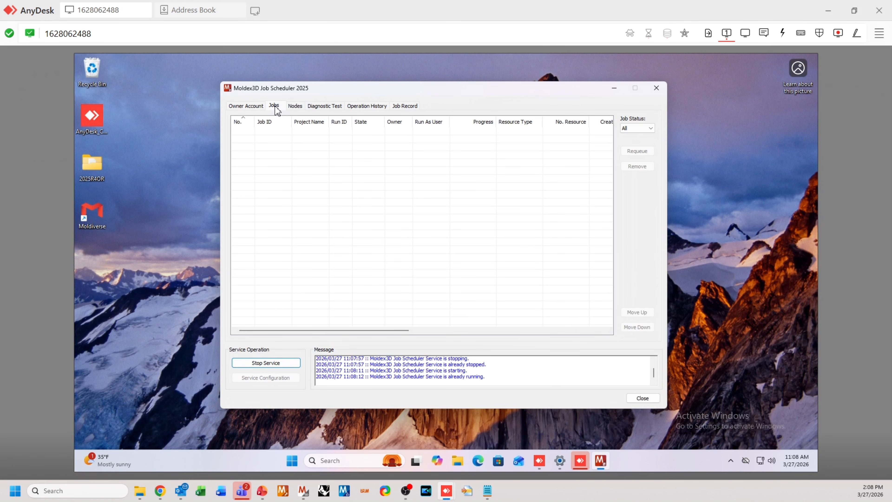